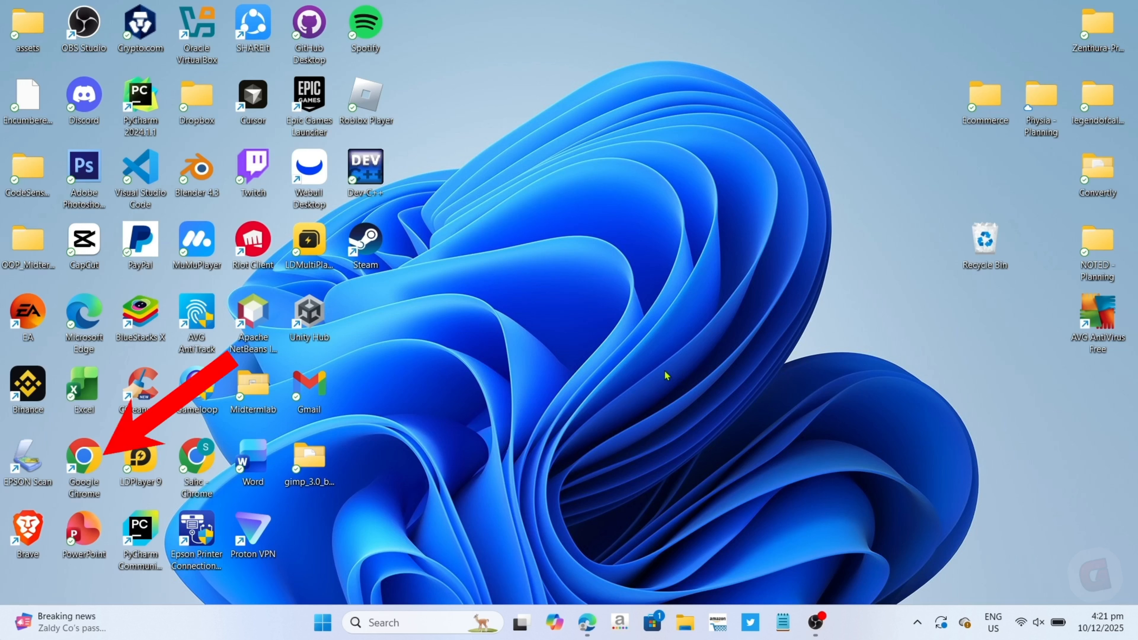
Open Google Chrome and go to the python.org website.
double_click(101, 471)
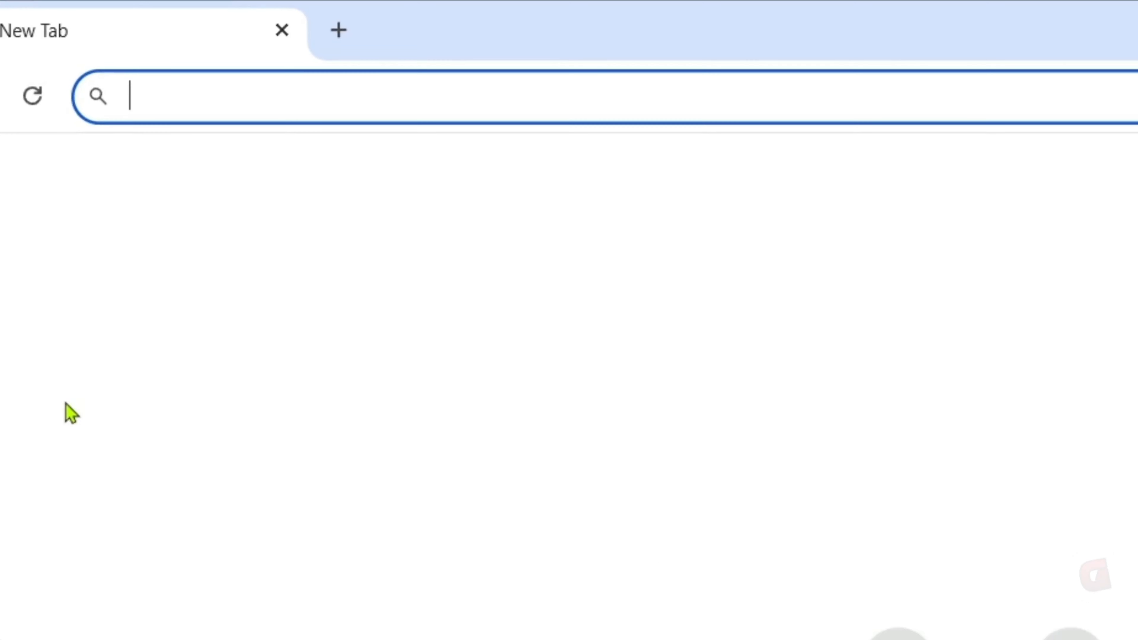
text(p)
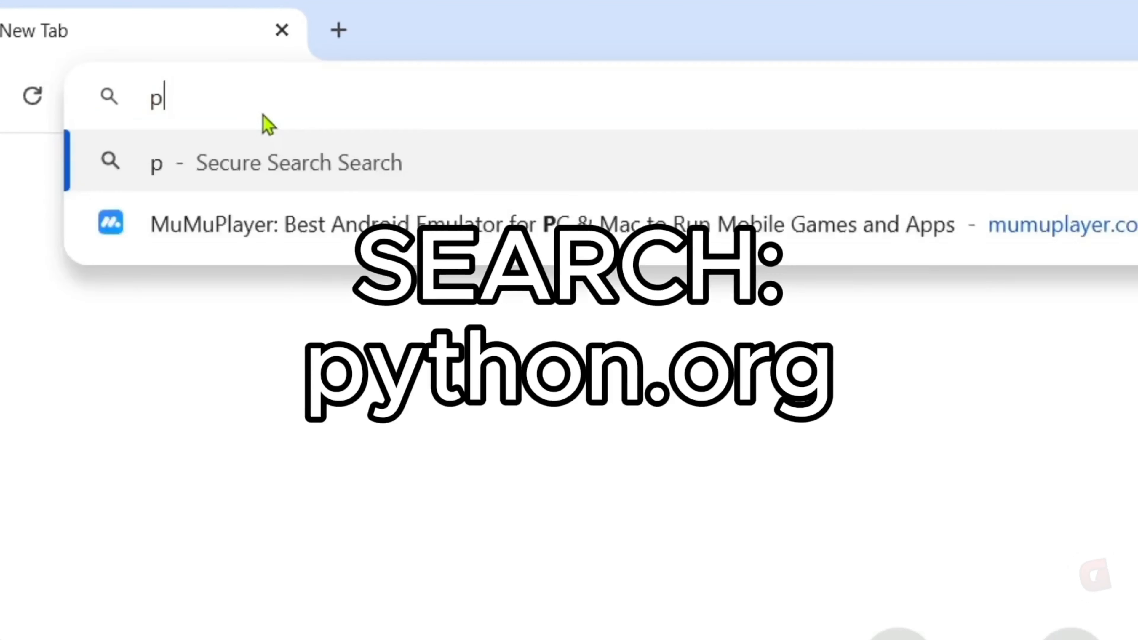
text(ython.org)
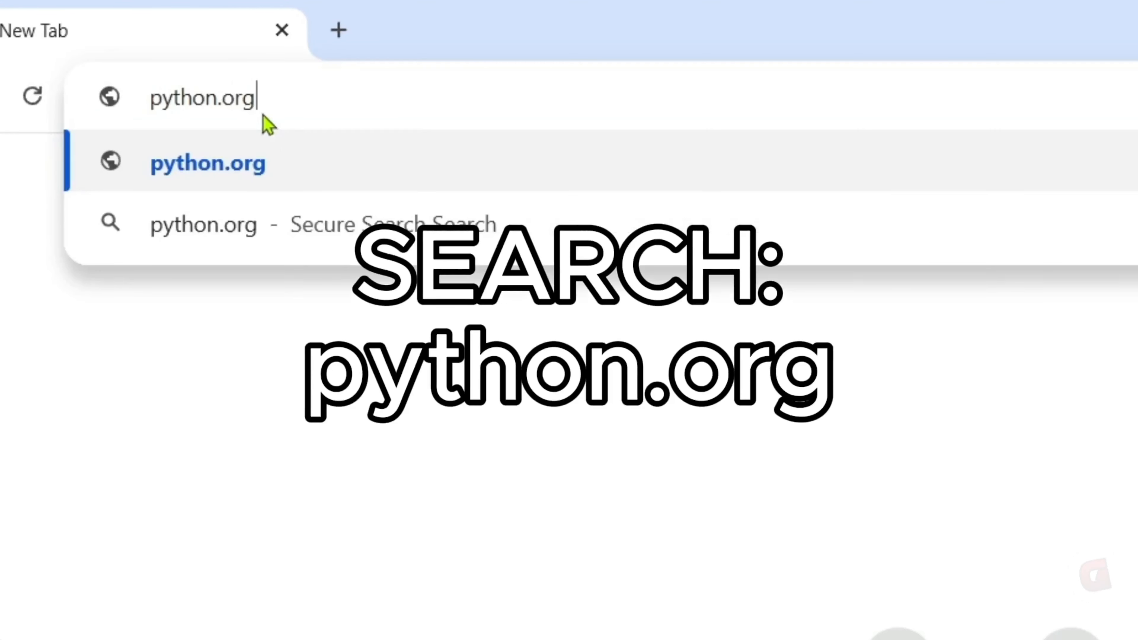
drag(261, 99, 144, 120)
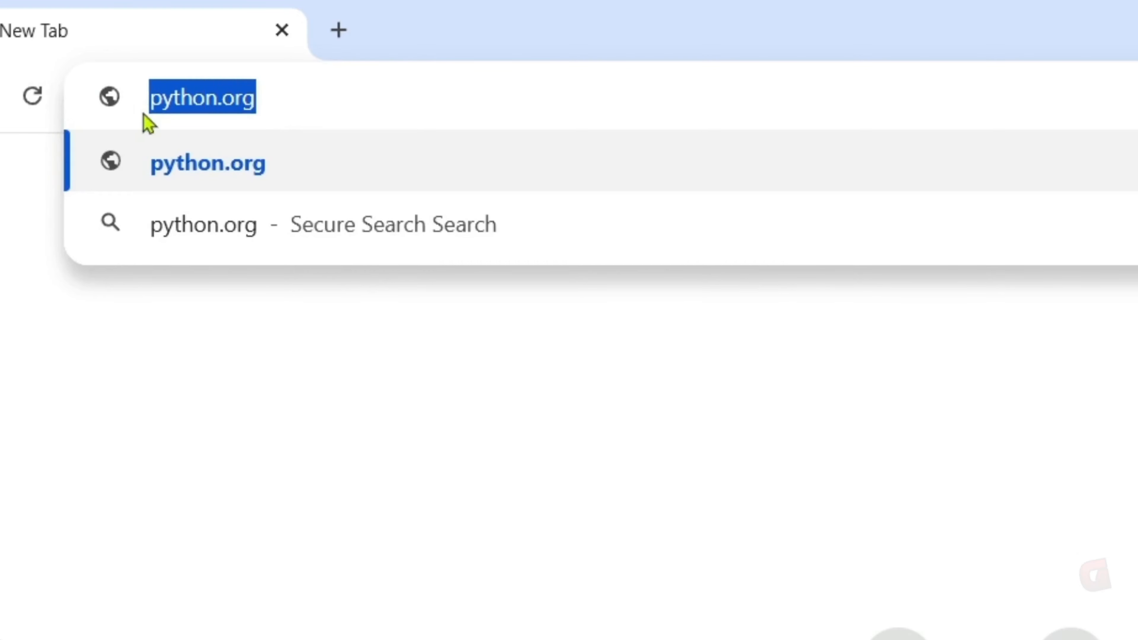
click(260, 96)
key(Return)
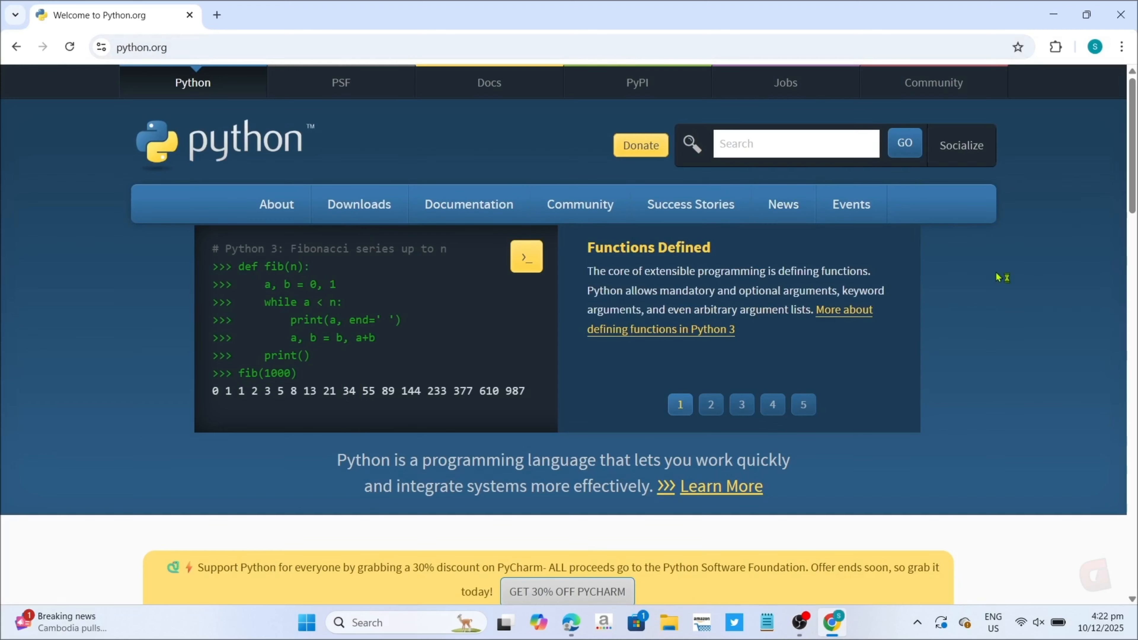
Download Python 3.14.0 for Windows from the site and launch the downloaded installer python-3.14.0-amd64.exe.
mouse_move(343, 218)
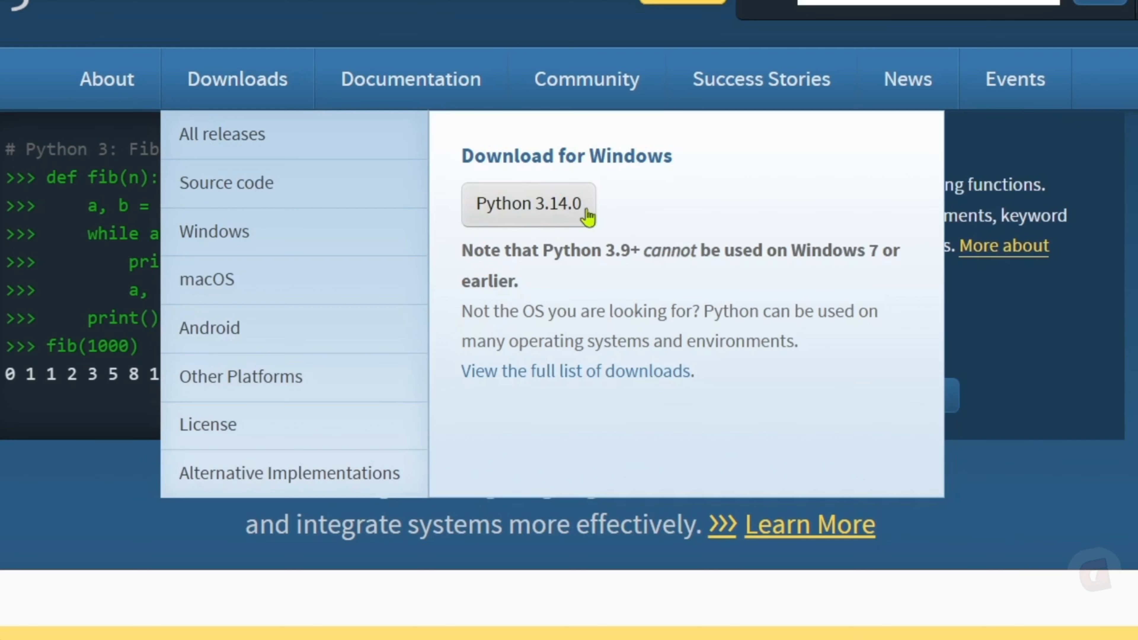
click(553, 219)
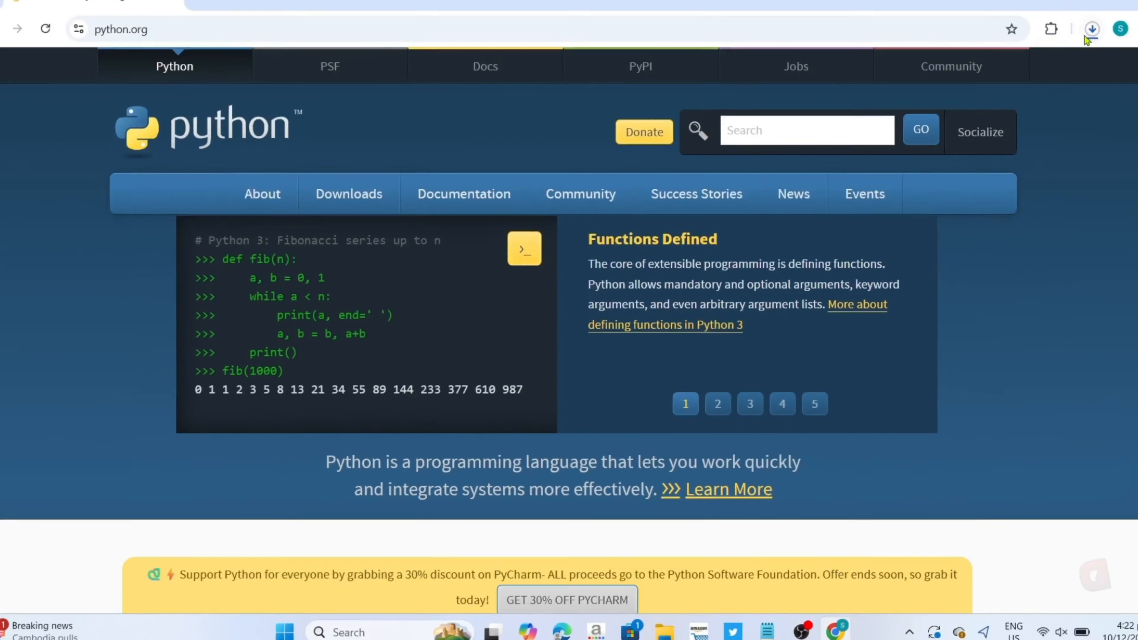
click(1085, 37)
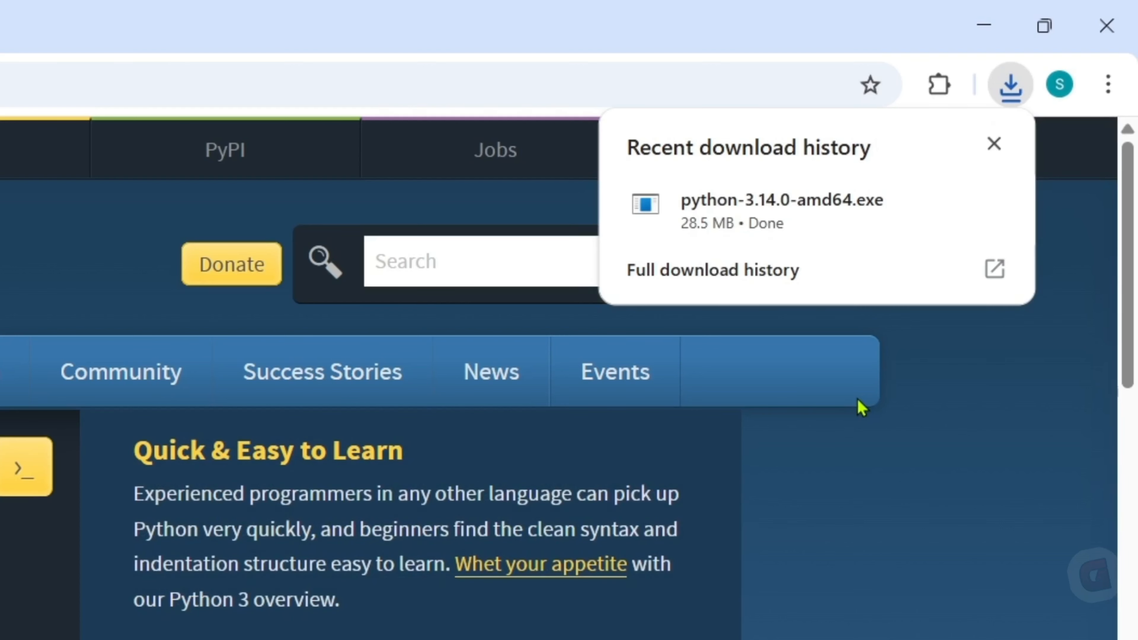
click(857, 224)
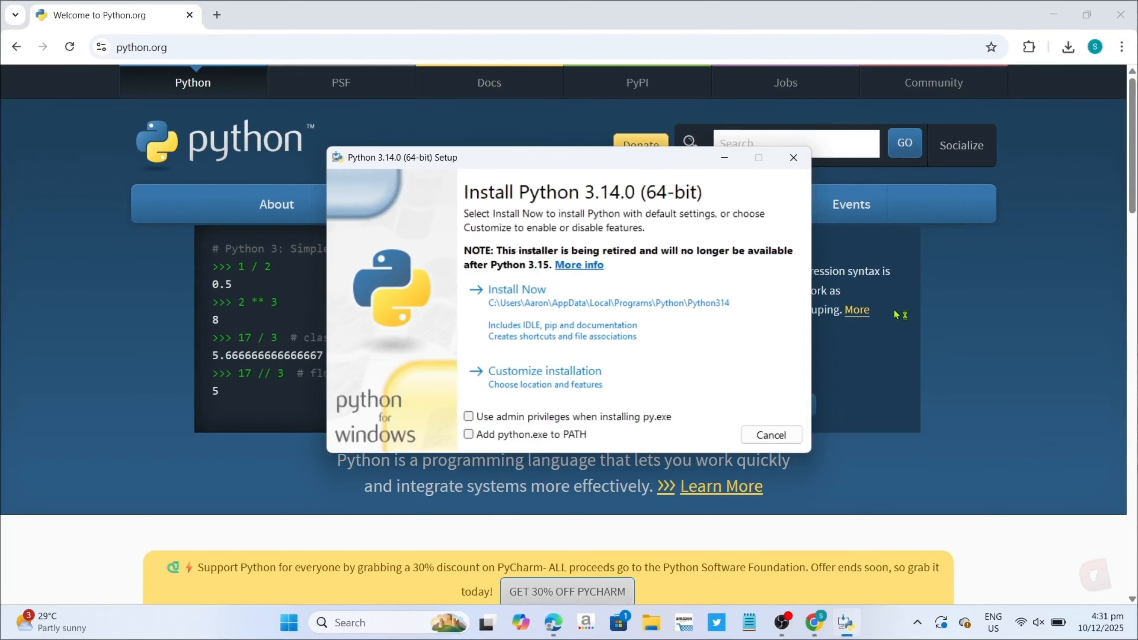
Install Python 3.14.0 with the default settings and python.exe added to PATH, and close the setup.
click(1004, 9)
click(1054, 9)
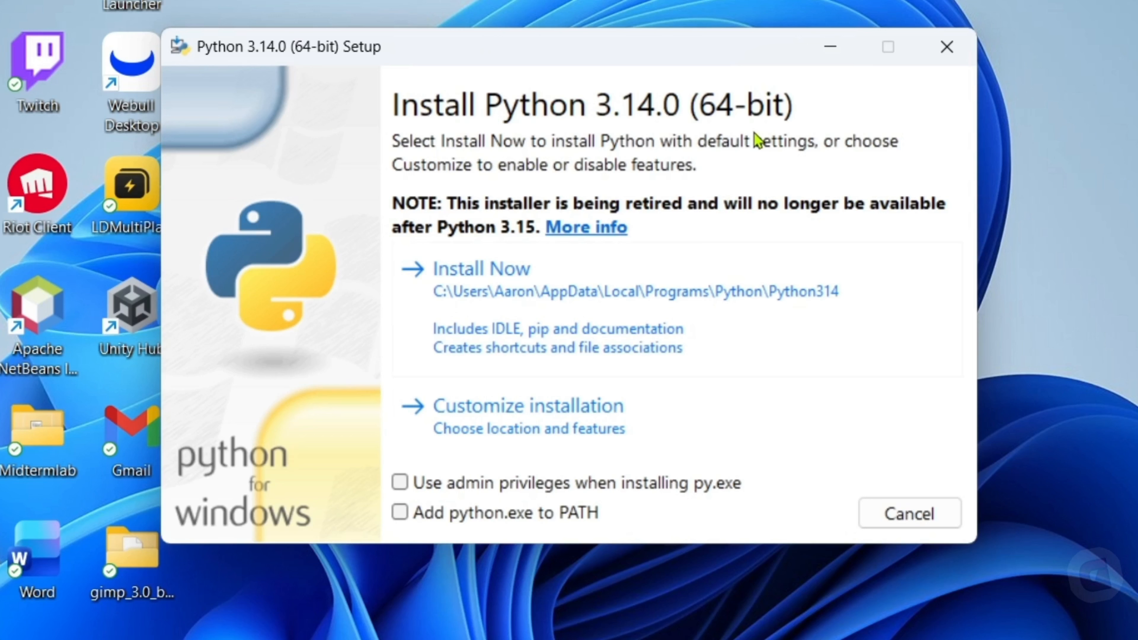
click(400, 516)
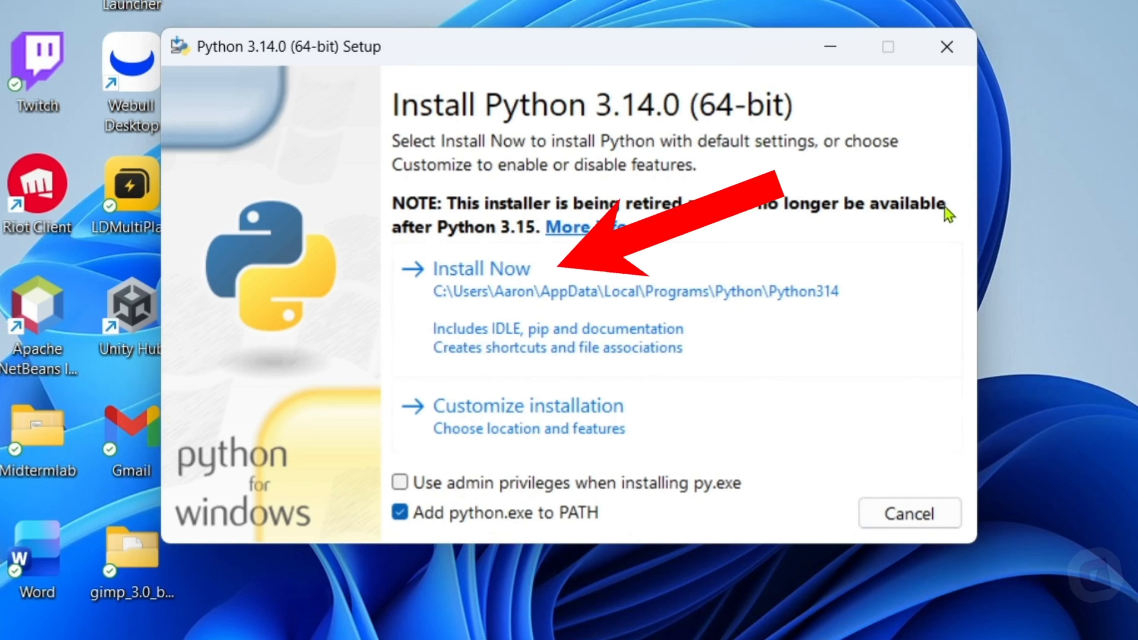
click(510, 284)
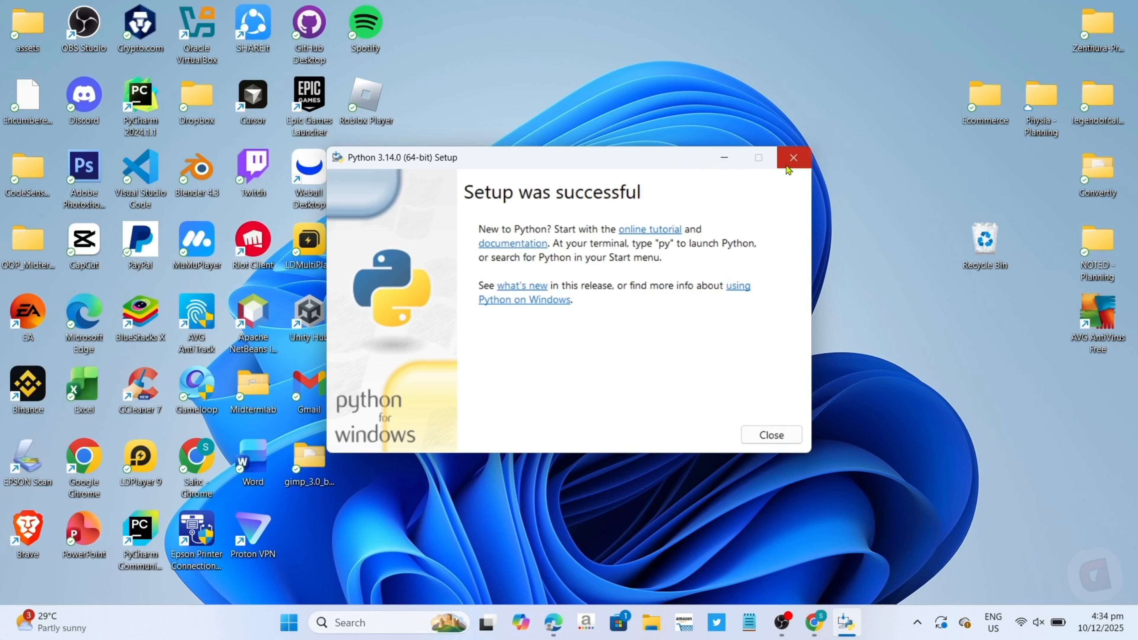
click(793, 158)
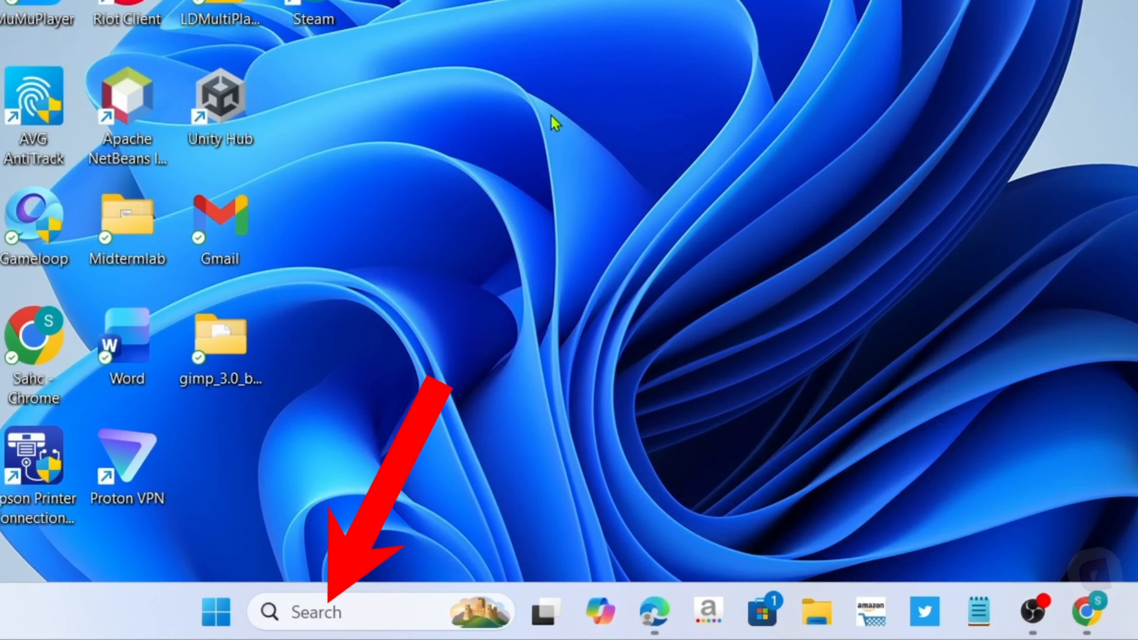
Search Windows for cmd and open Command Prompt.
click(389, 603)
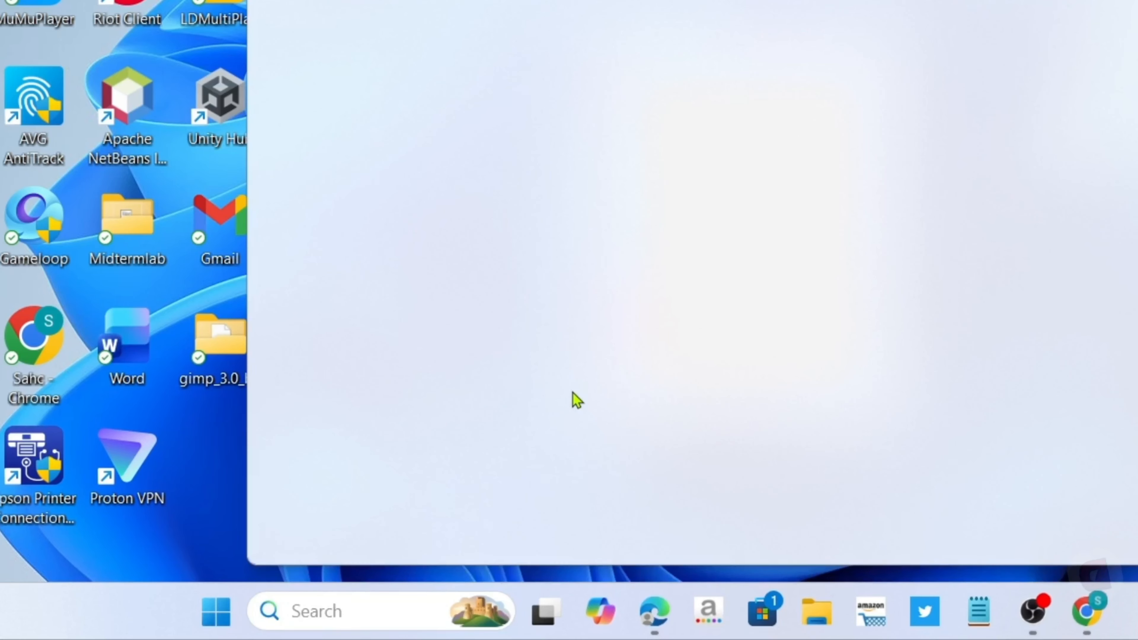
text(cmd)
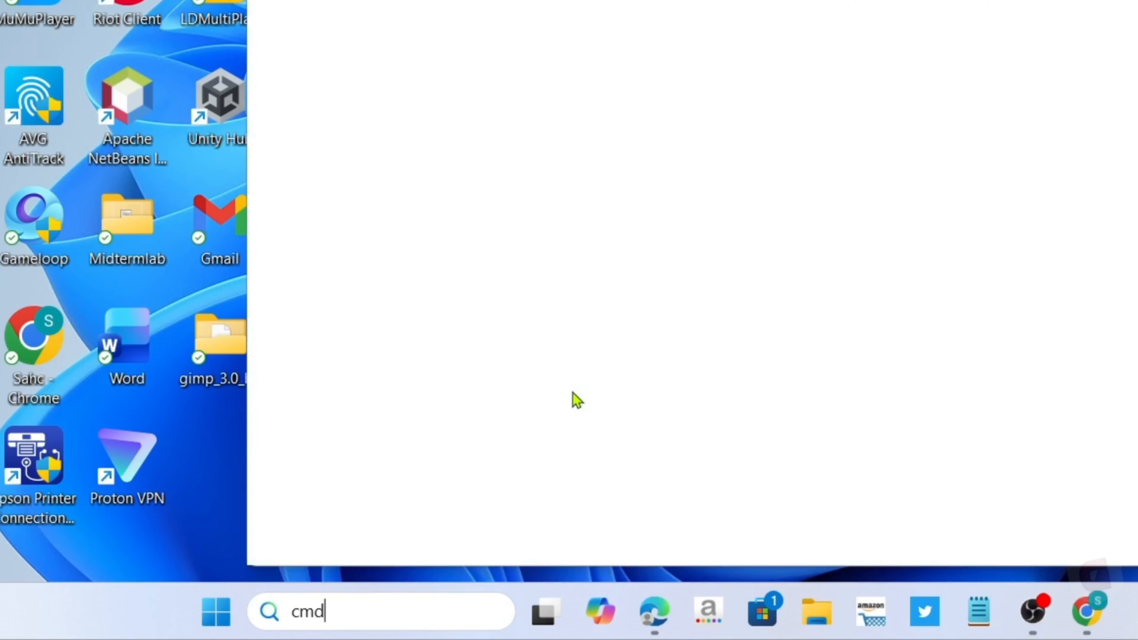
right_click(577, 399)
click(628, 395)
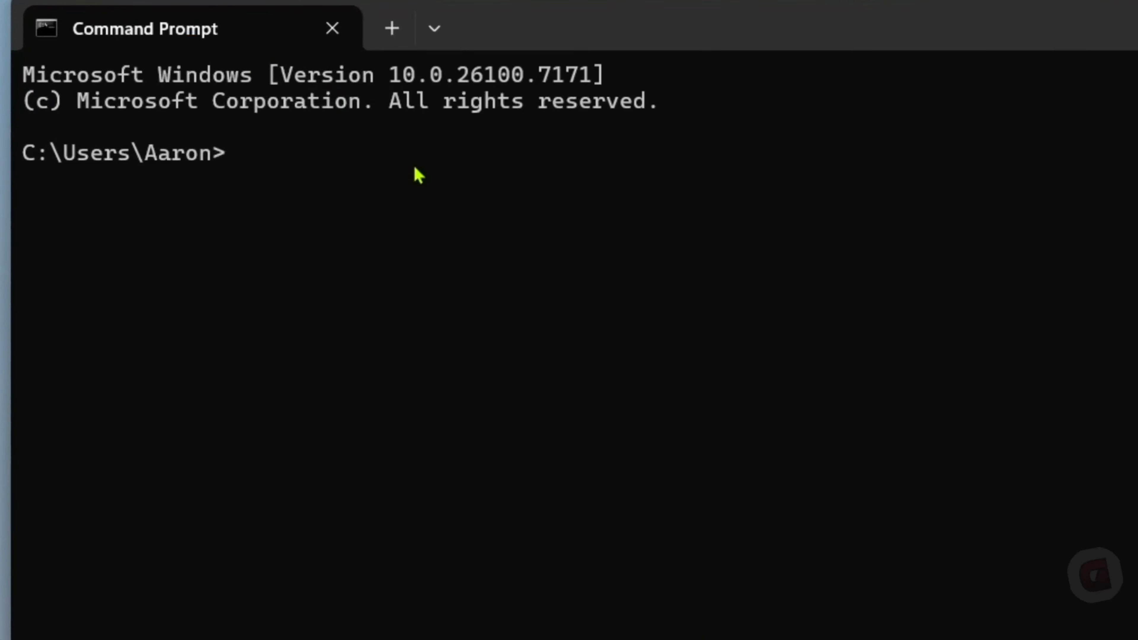
Check the installed Python version by running python --version.
text(pytho)
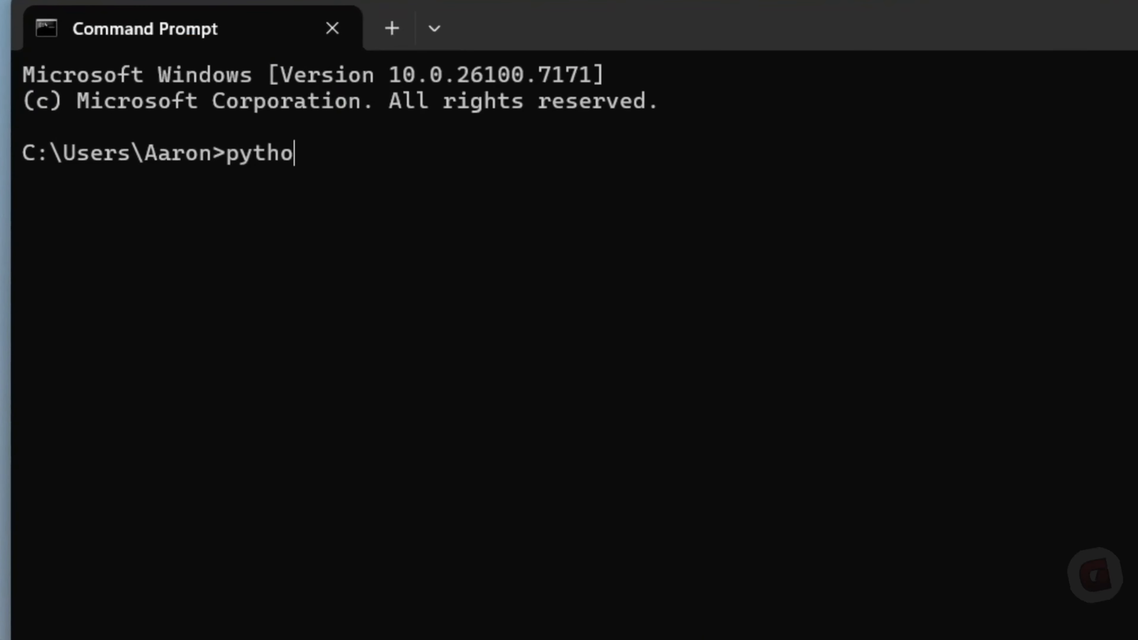
text(n --version)
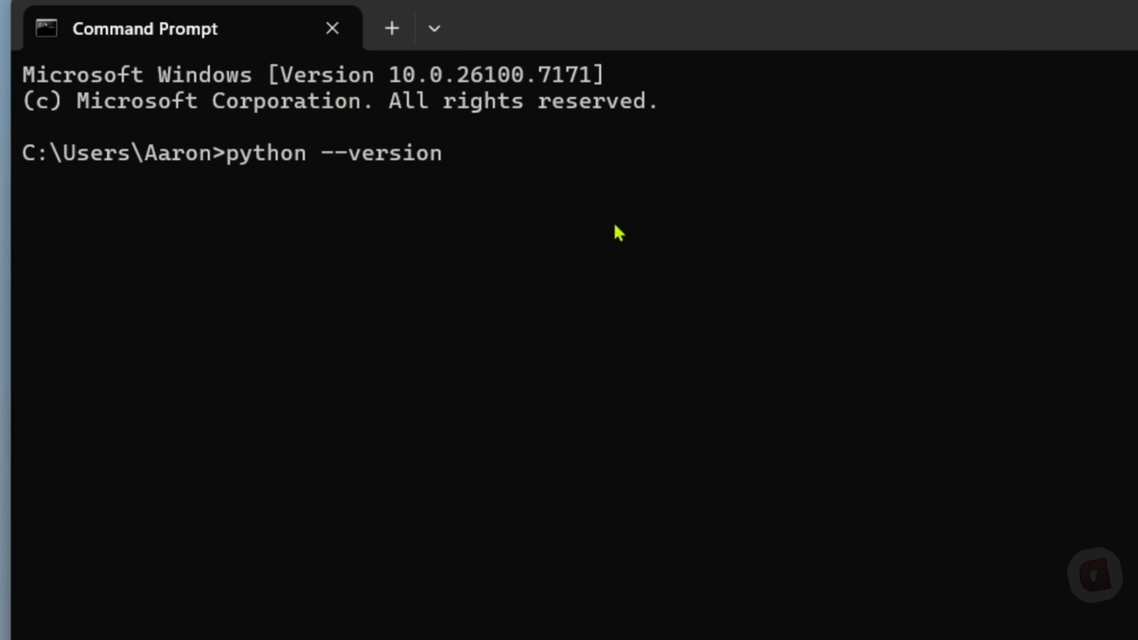
key(Return)
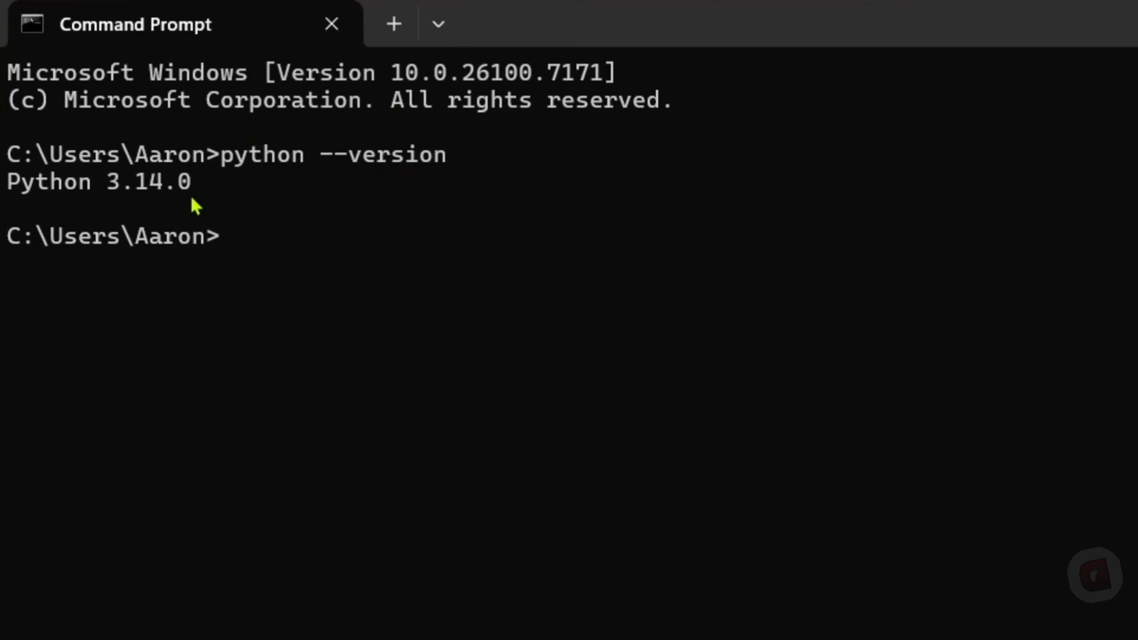
drag(204, 182, 9, 190)
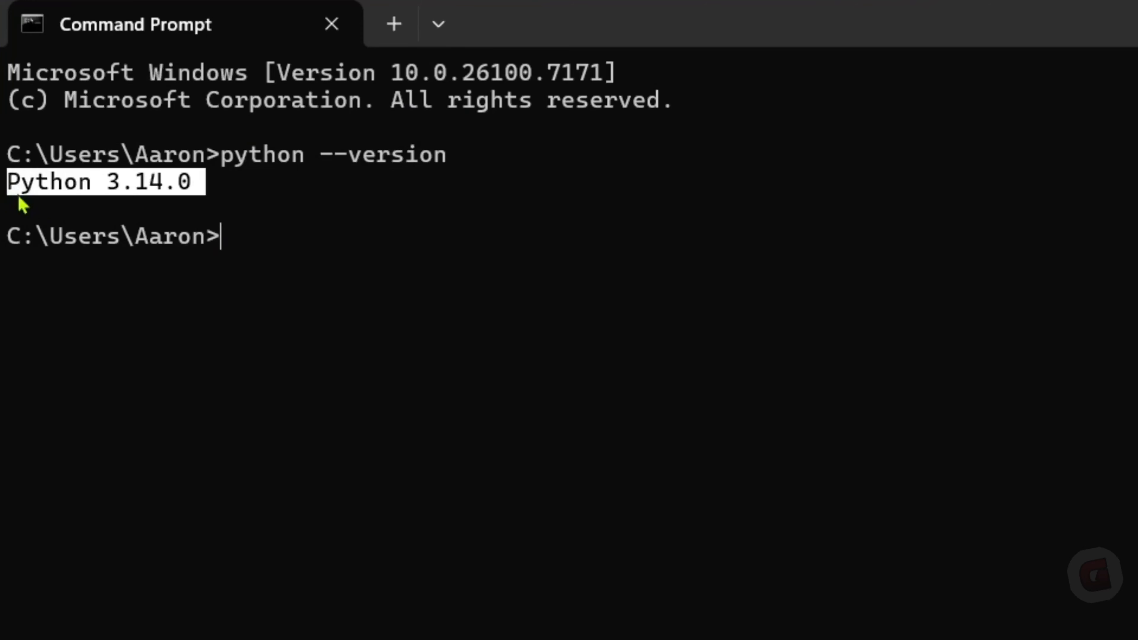
click(324, 238)
drag(184, 186, 13, 198)
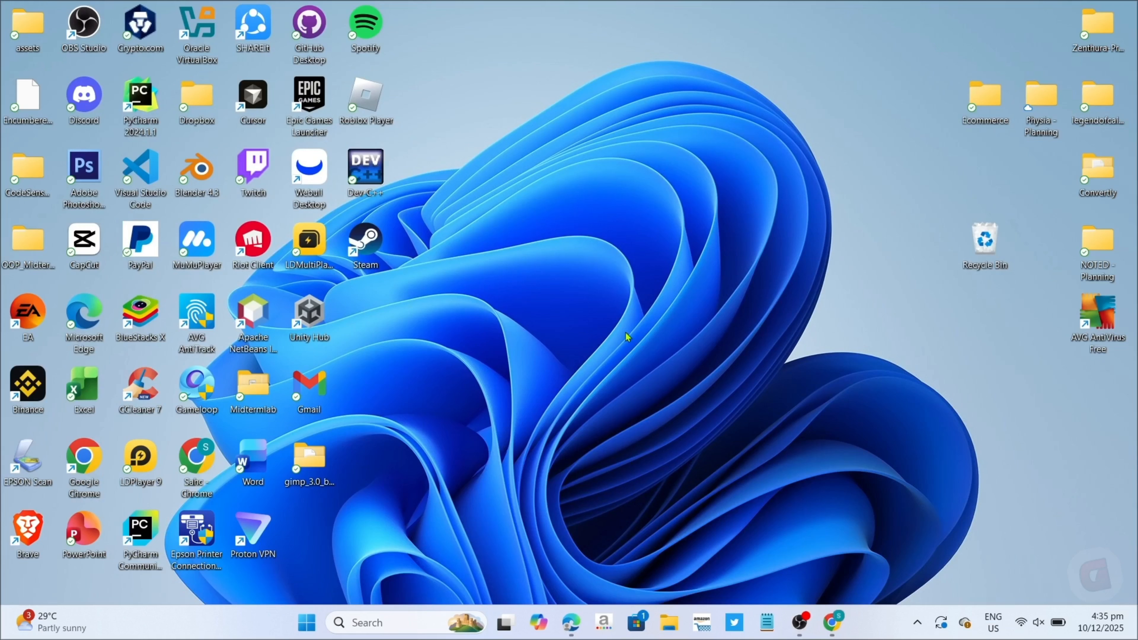
Open Visual Studio Code, look up Microsoft's Python extension in the extensions marketplace, and close its details page.
double_click(160, 174)
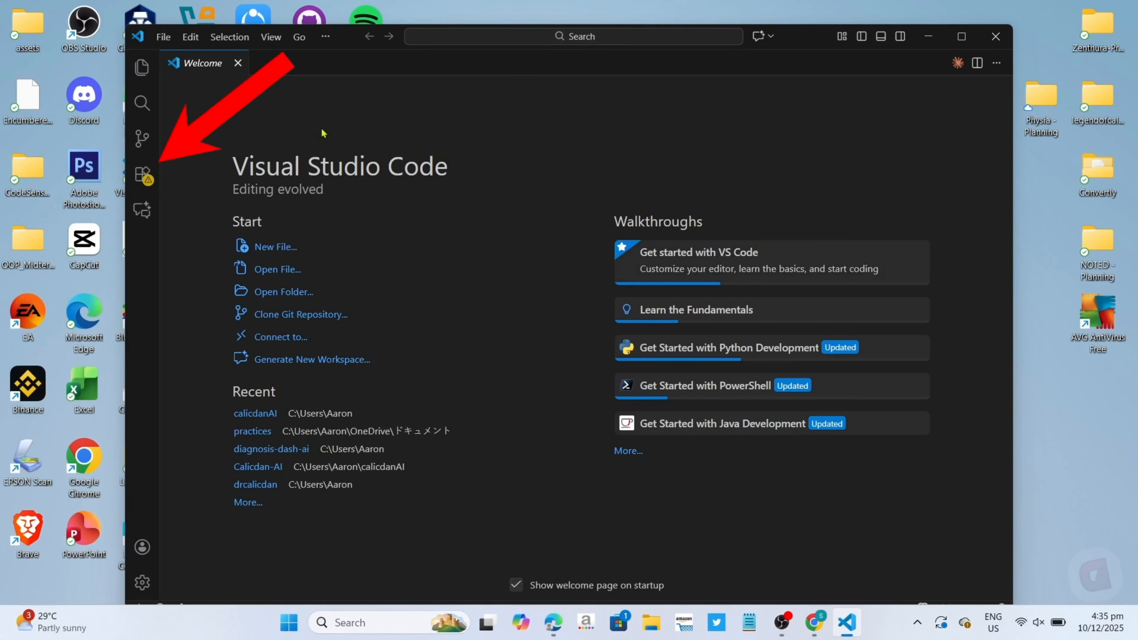
click(153, 176)
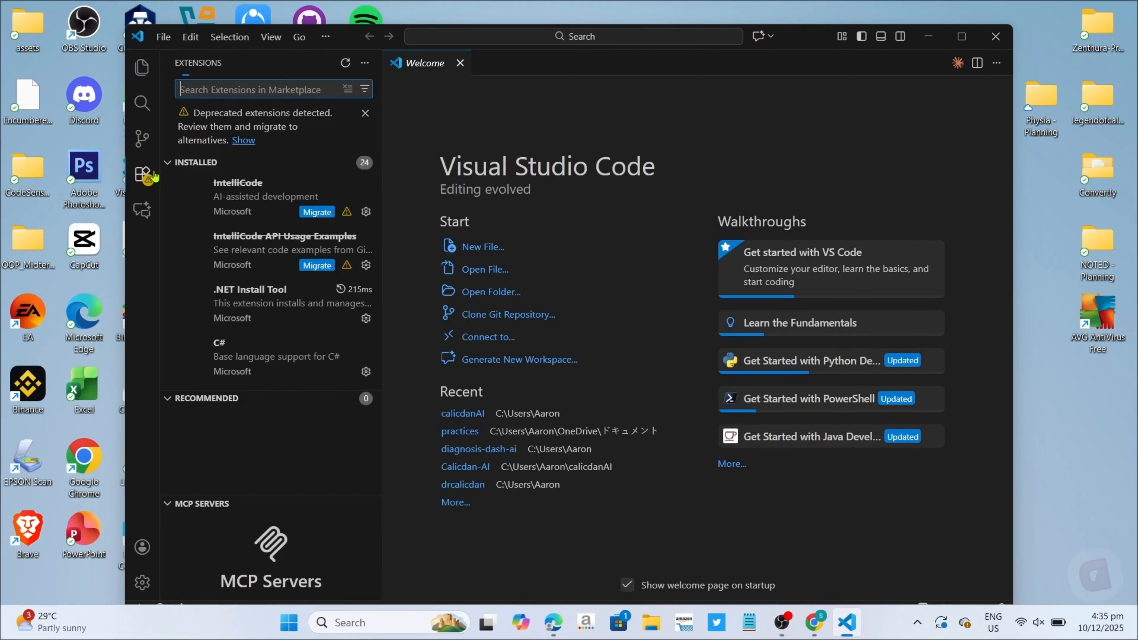
text(python)
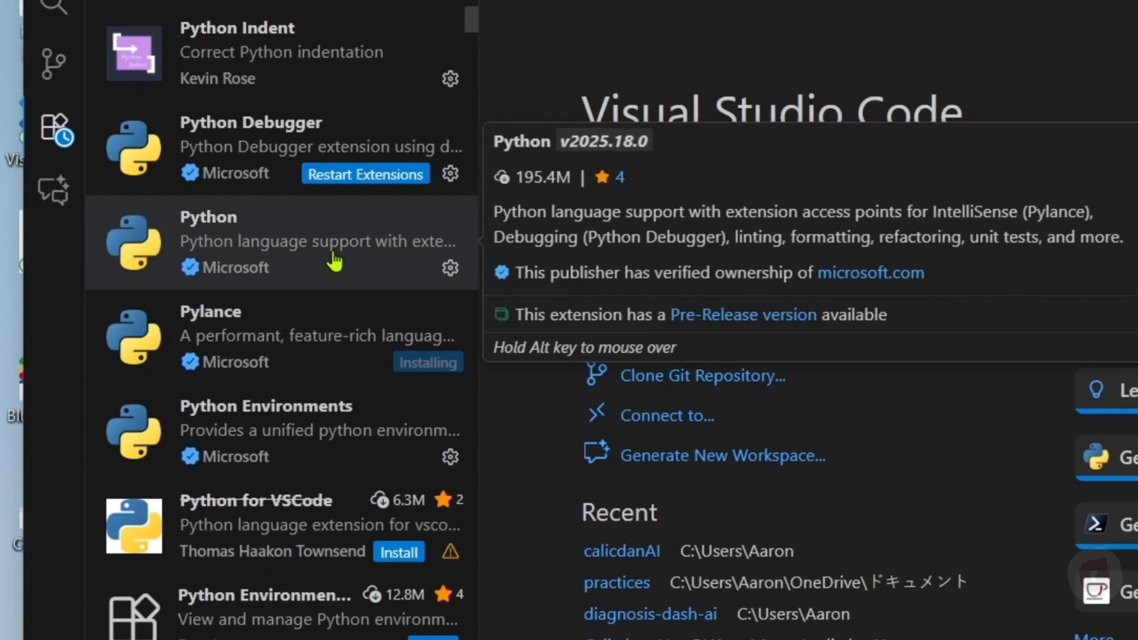
click(331, 263)
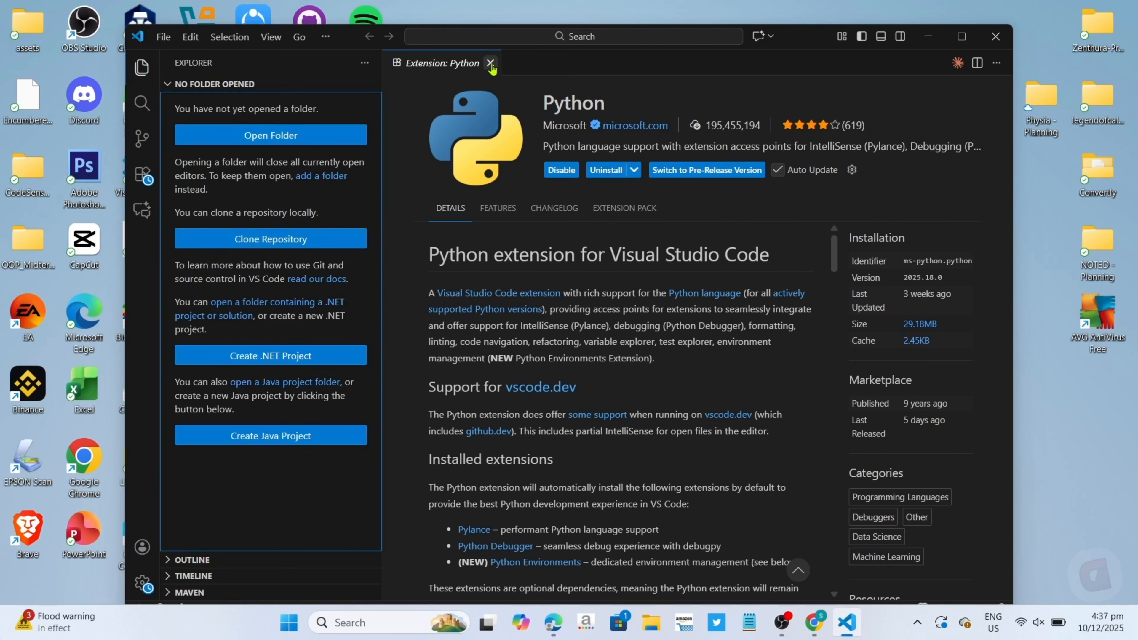
click(490, 63)
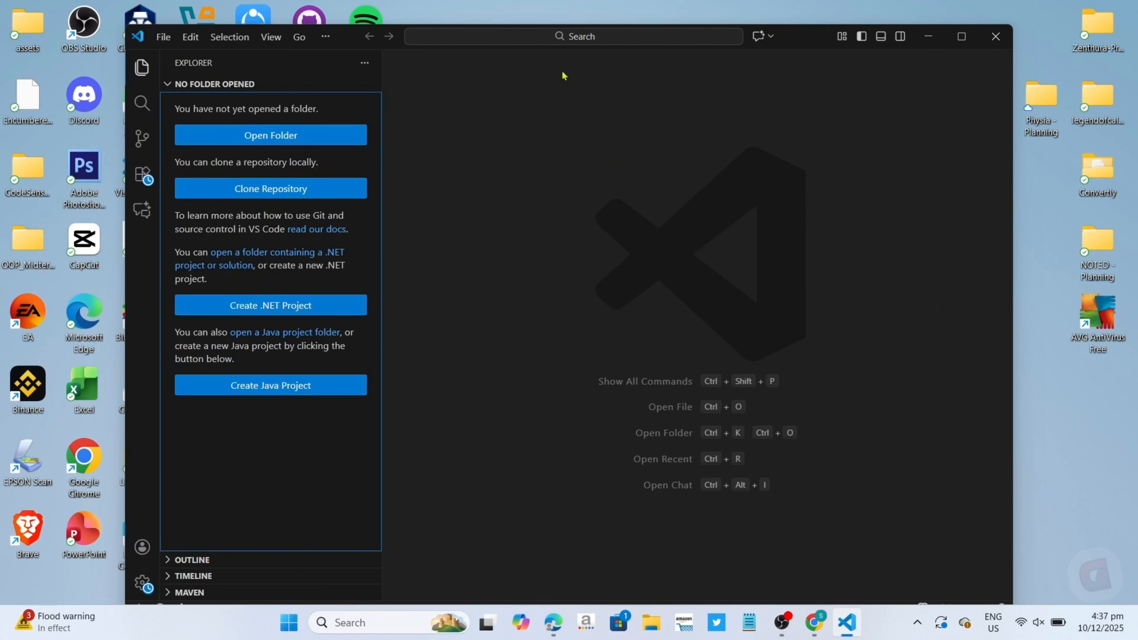
click(667, 225)
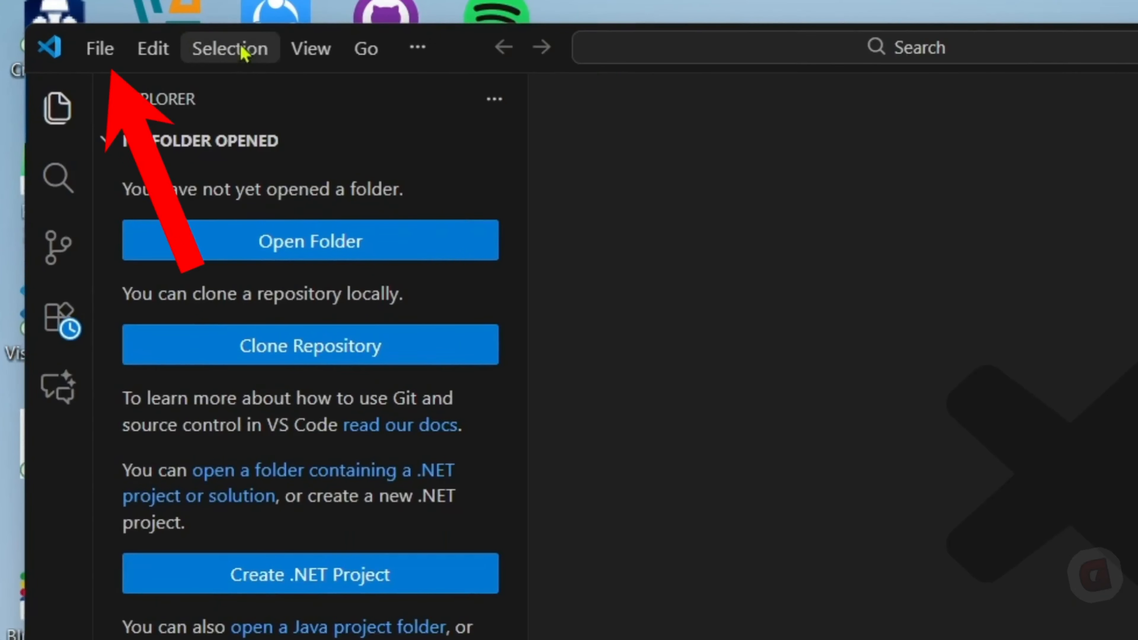
Create a new Python file and enter the line print ("hello world").
click(98, 49)
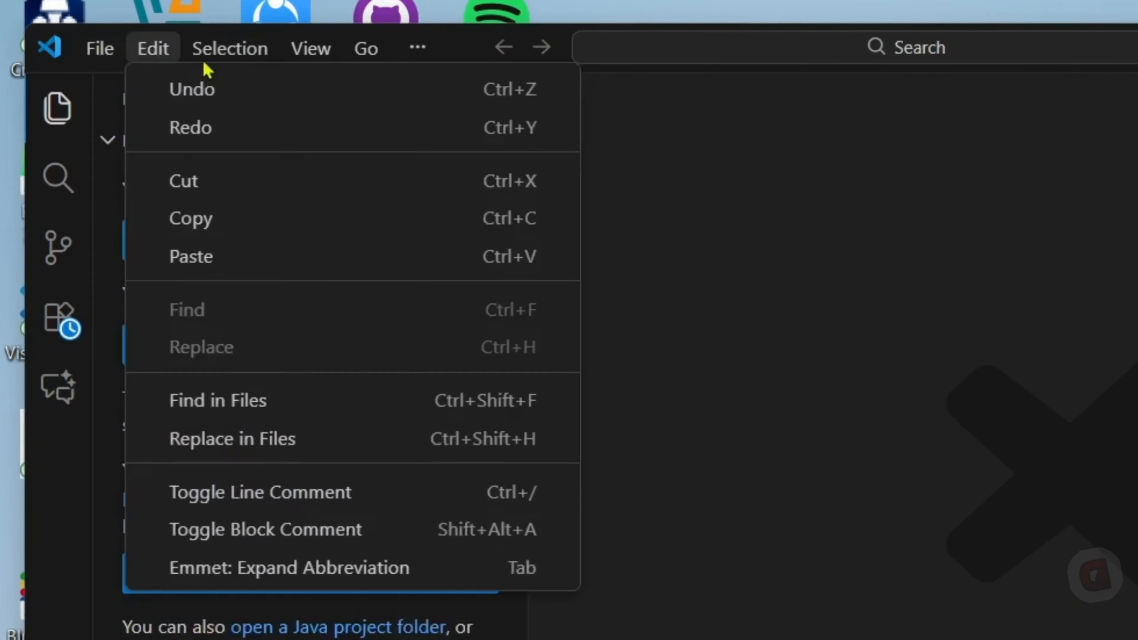
click(139, 130)
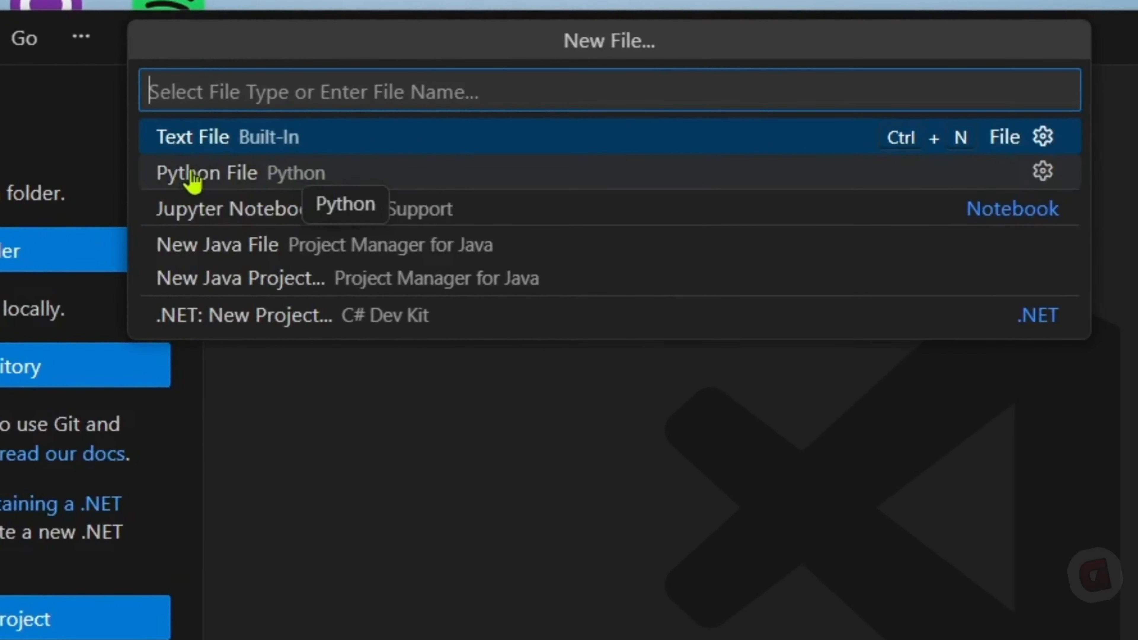
click(262, 184)
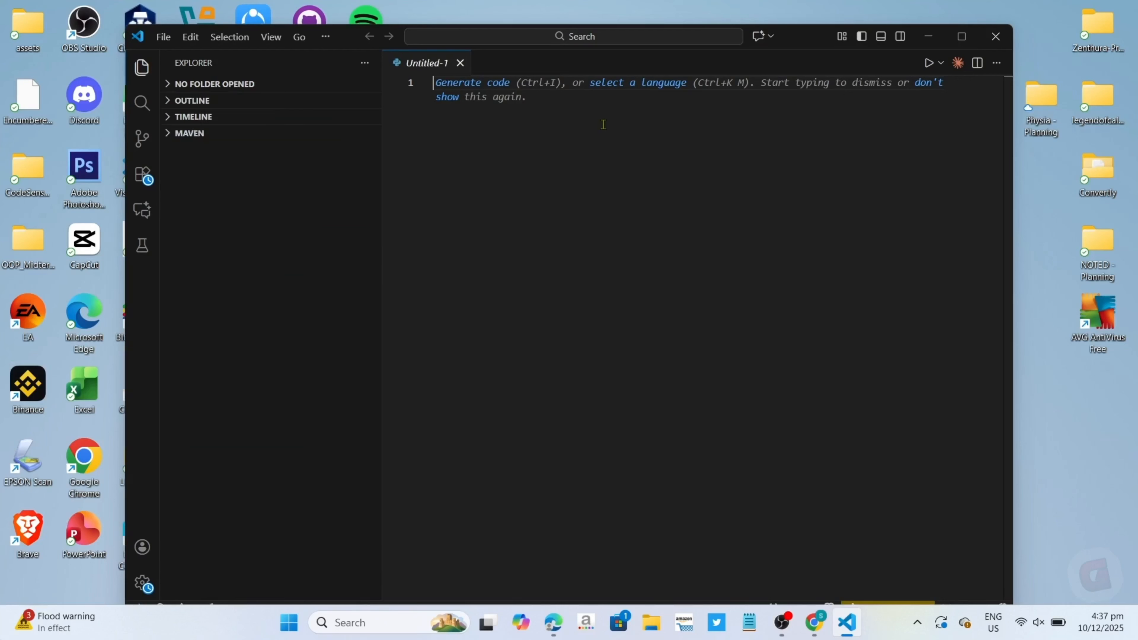
text(print)
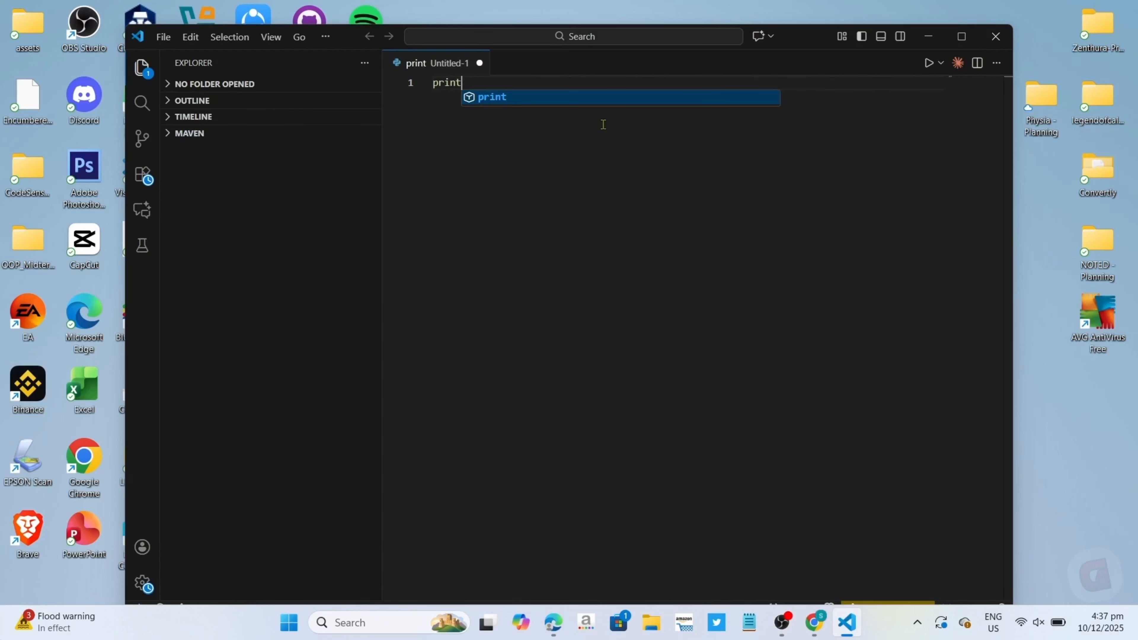
text( ()
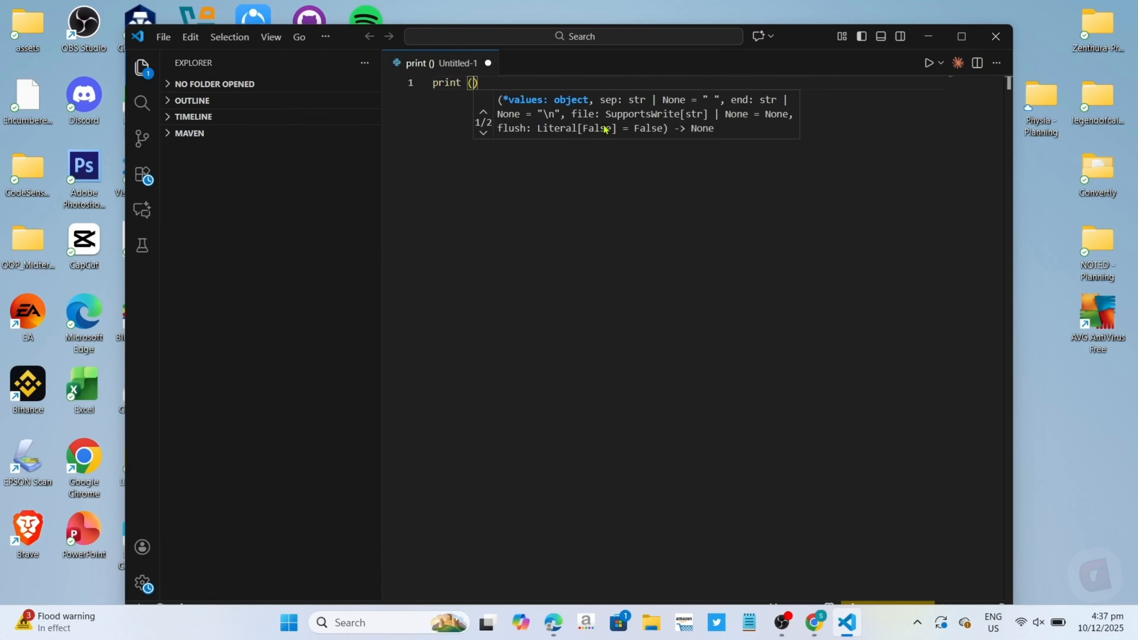
text("hello wo)
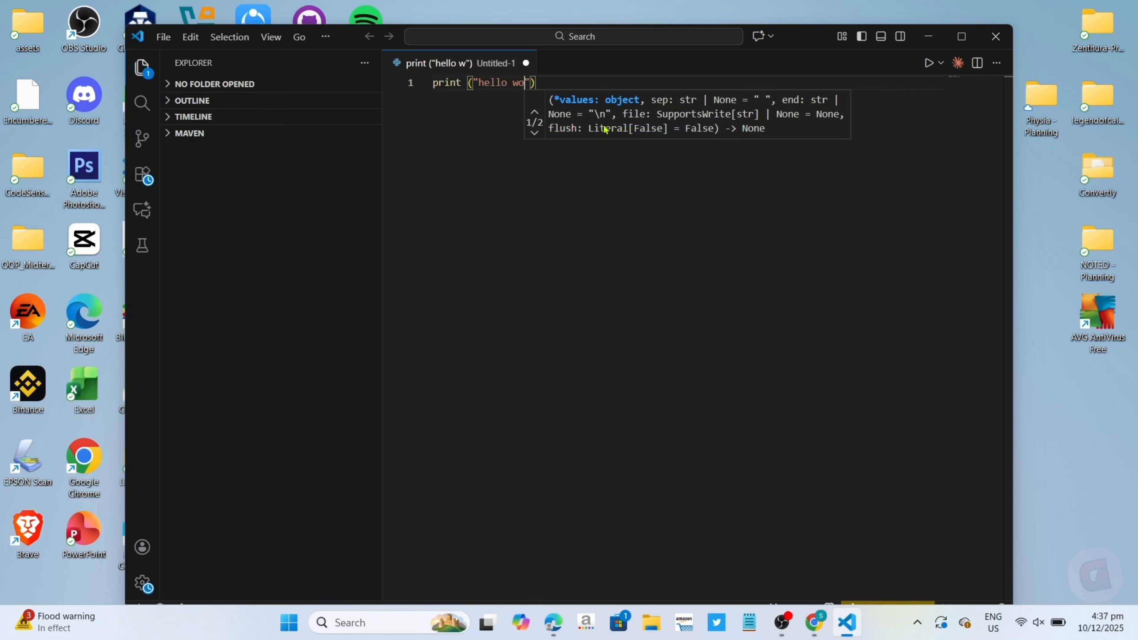
text(rld)
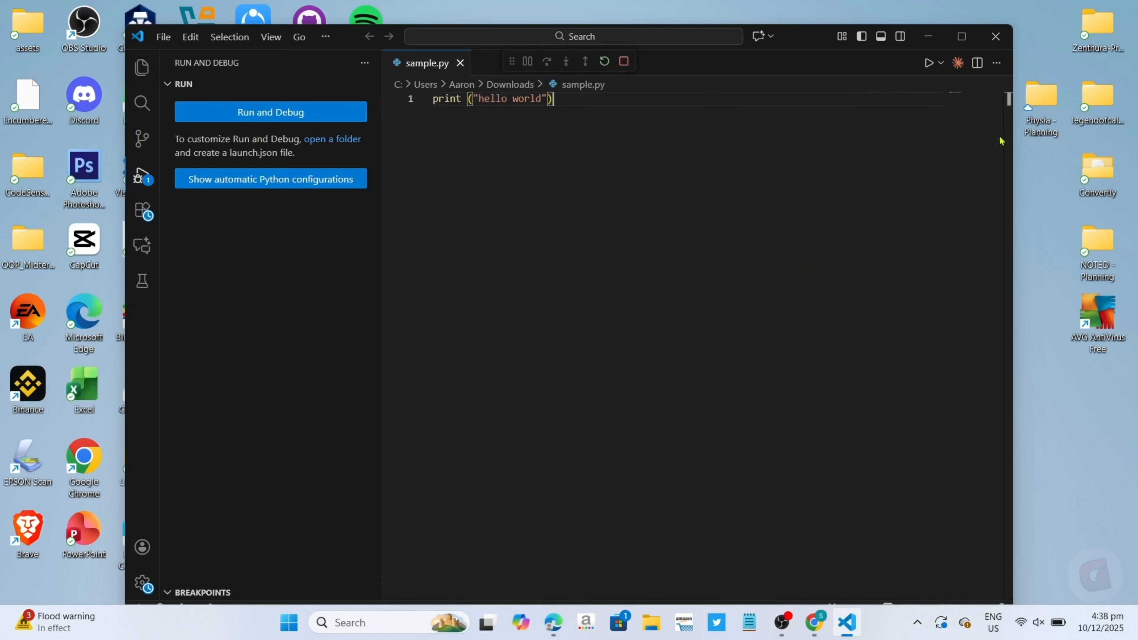
Run sample.py, examine its terminal output, and close the terminal.
click(929, 63)
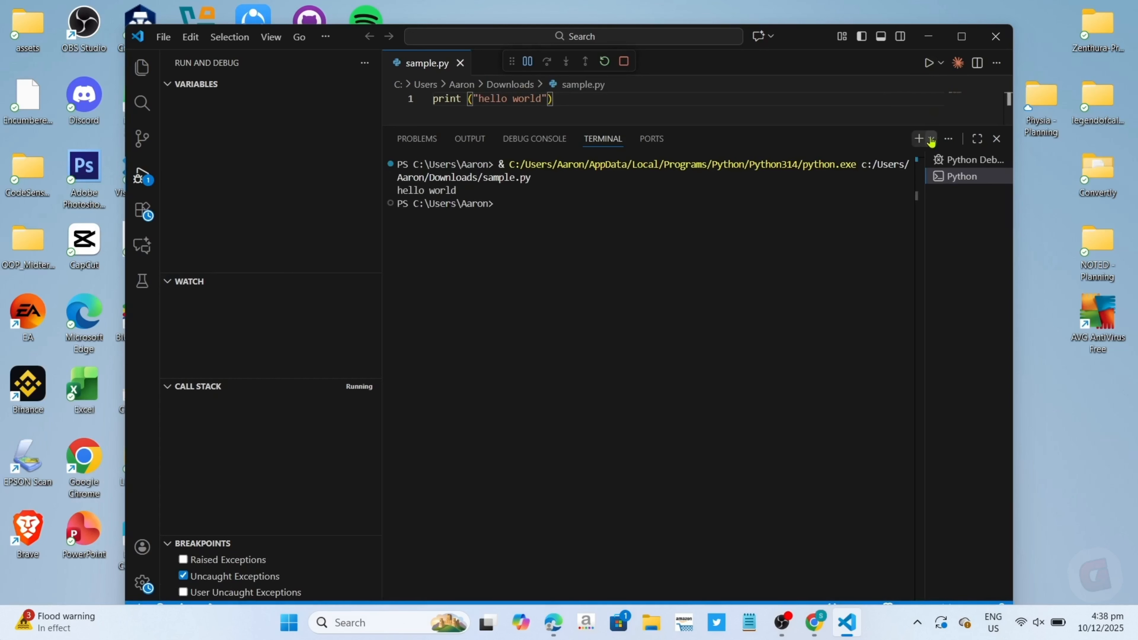
drag(384, 207, 332, 173)
click(553, 212)
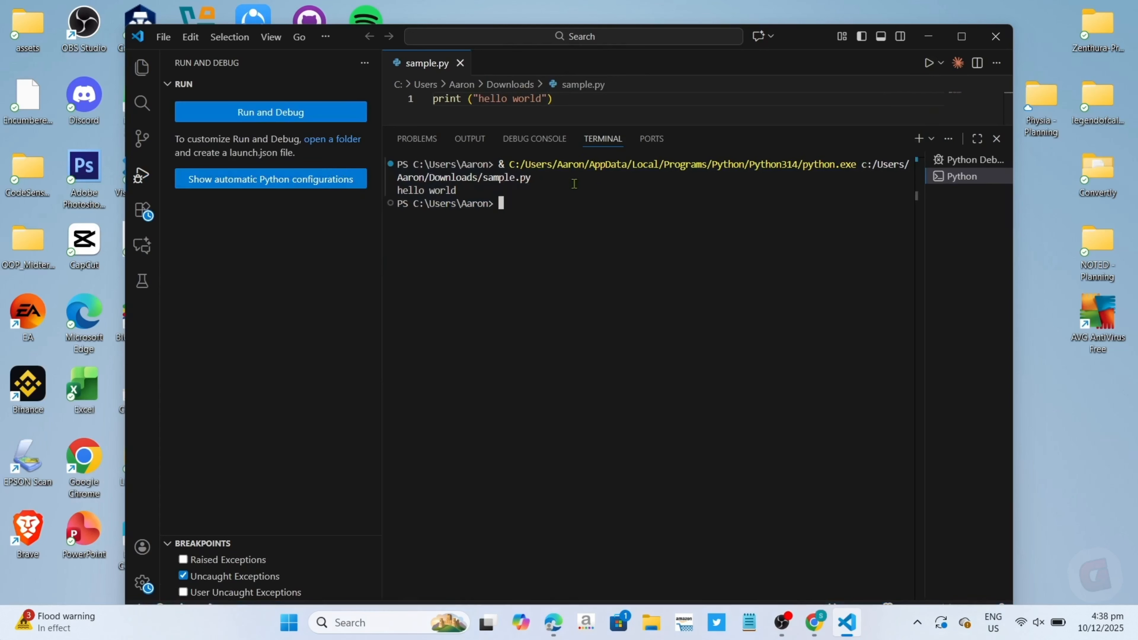
drag(610, 206, 259, 140)
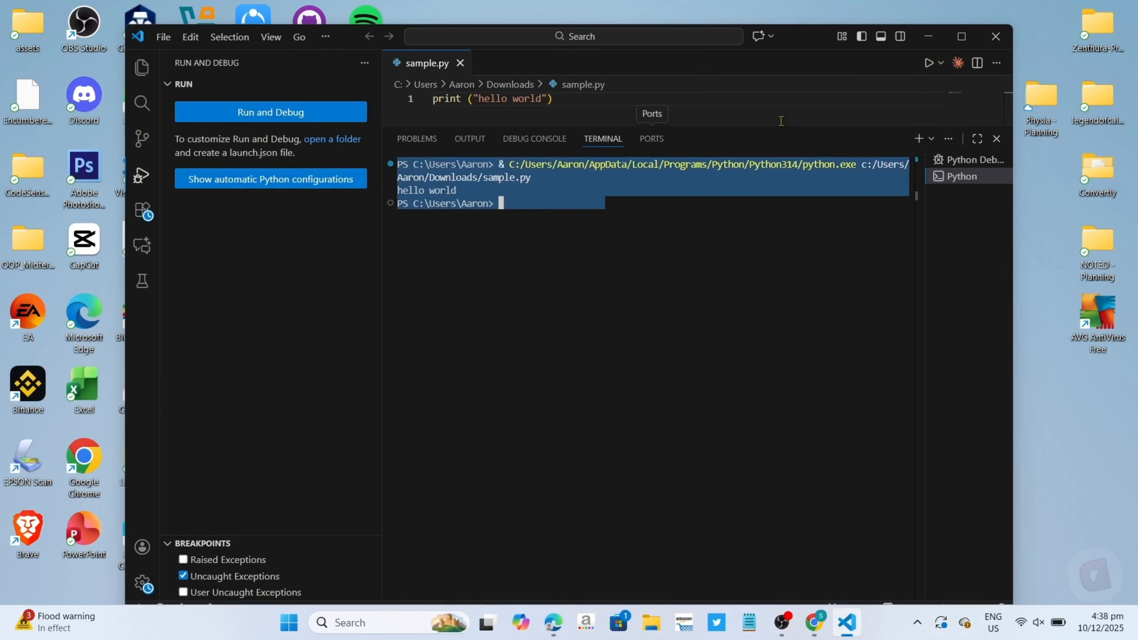
click(997, 138)
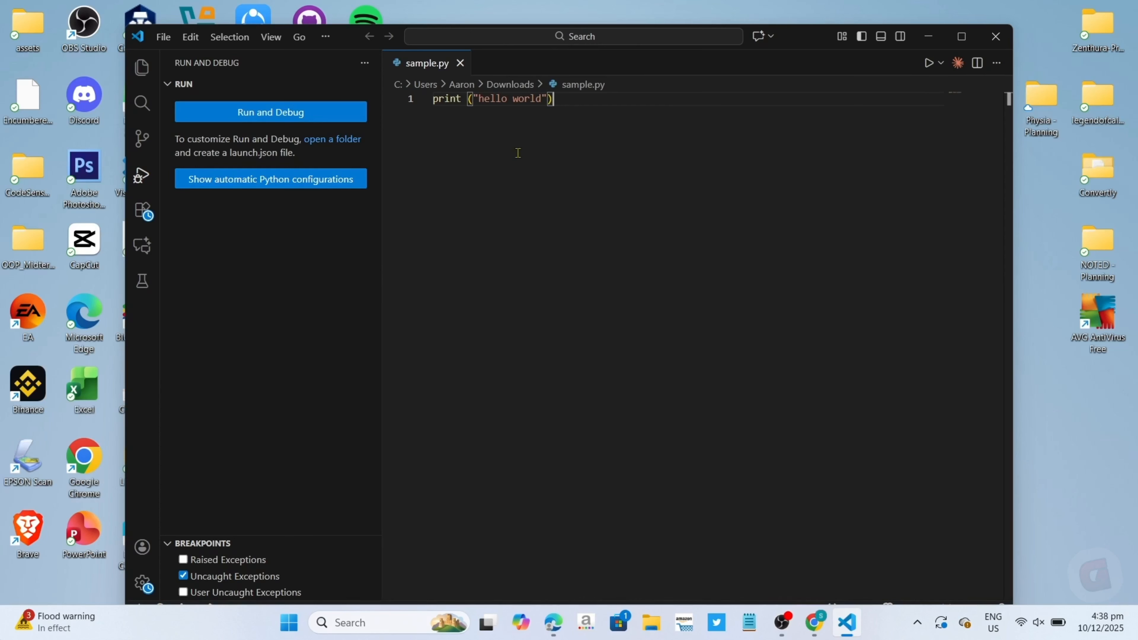
drag(577, 109, 425, 98)
click(536, 132)
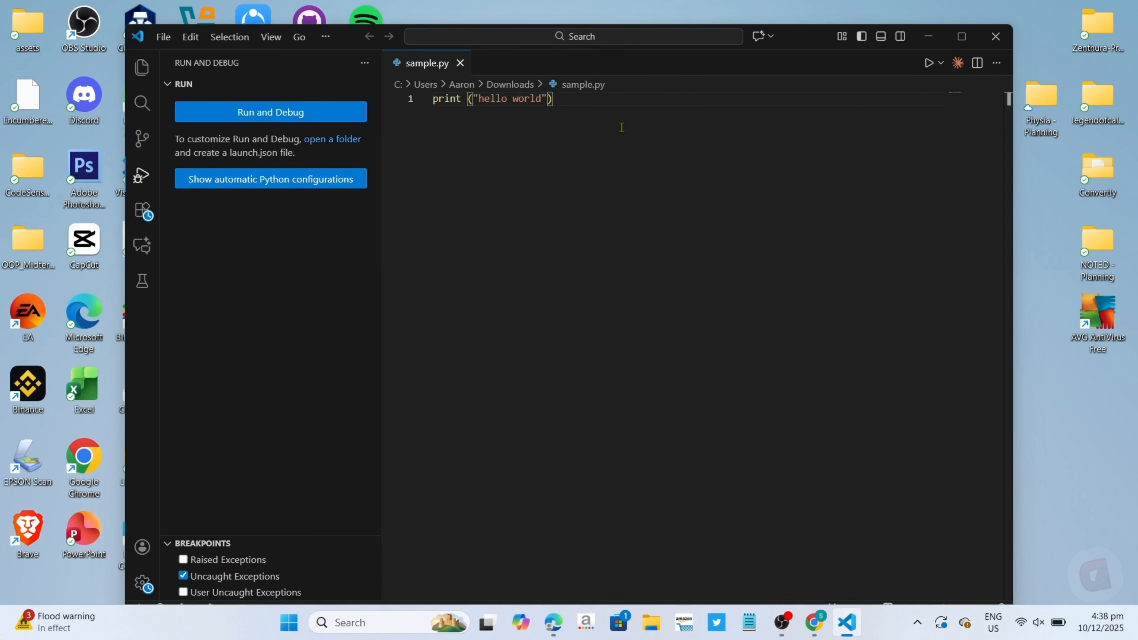